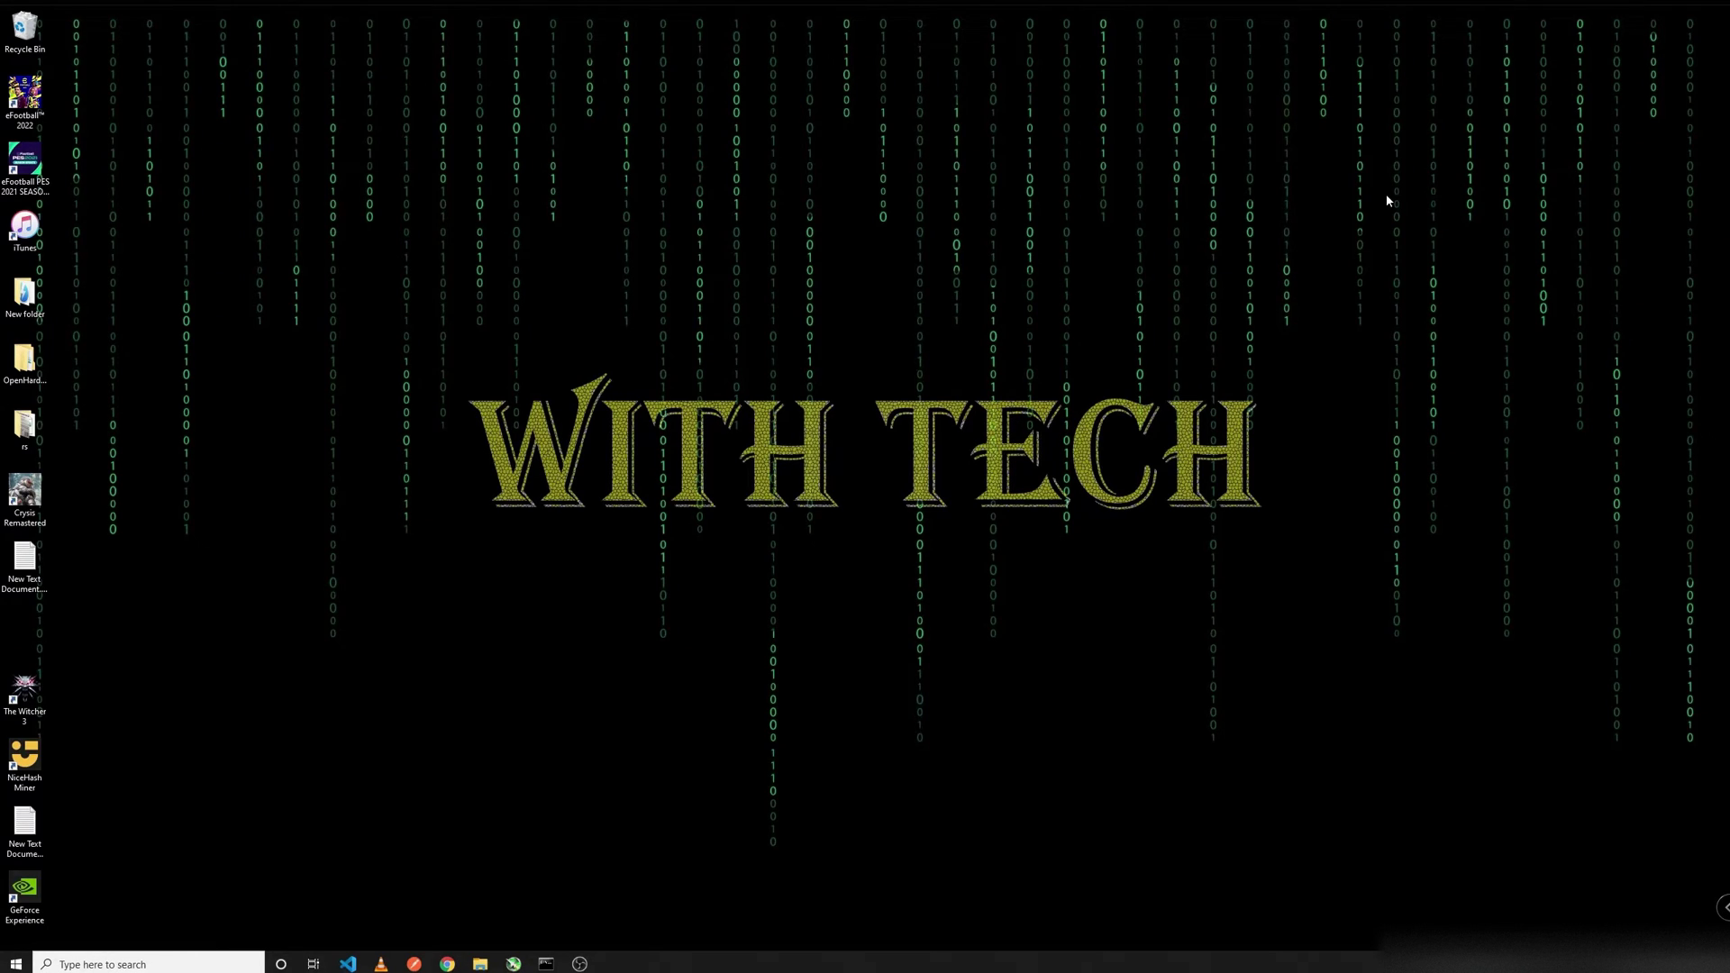
- Create a shortcut to ETH-NiceHash OC.bat, drag it to the desktop, and close the folder
left_click(484, 963)
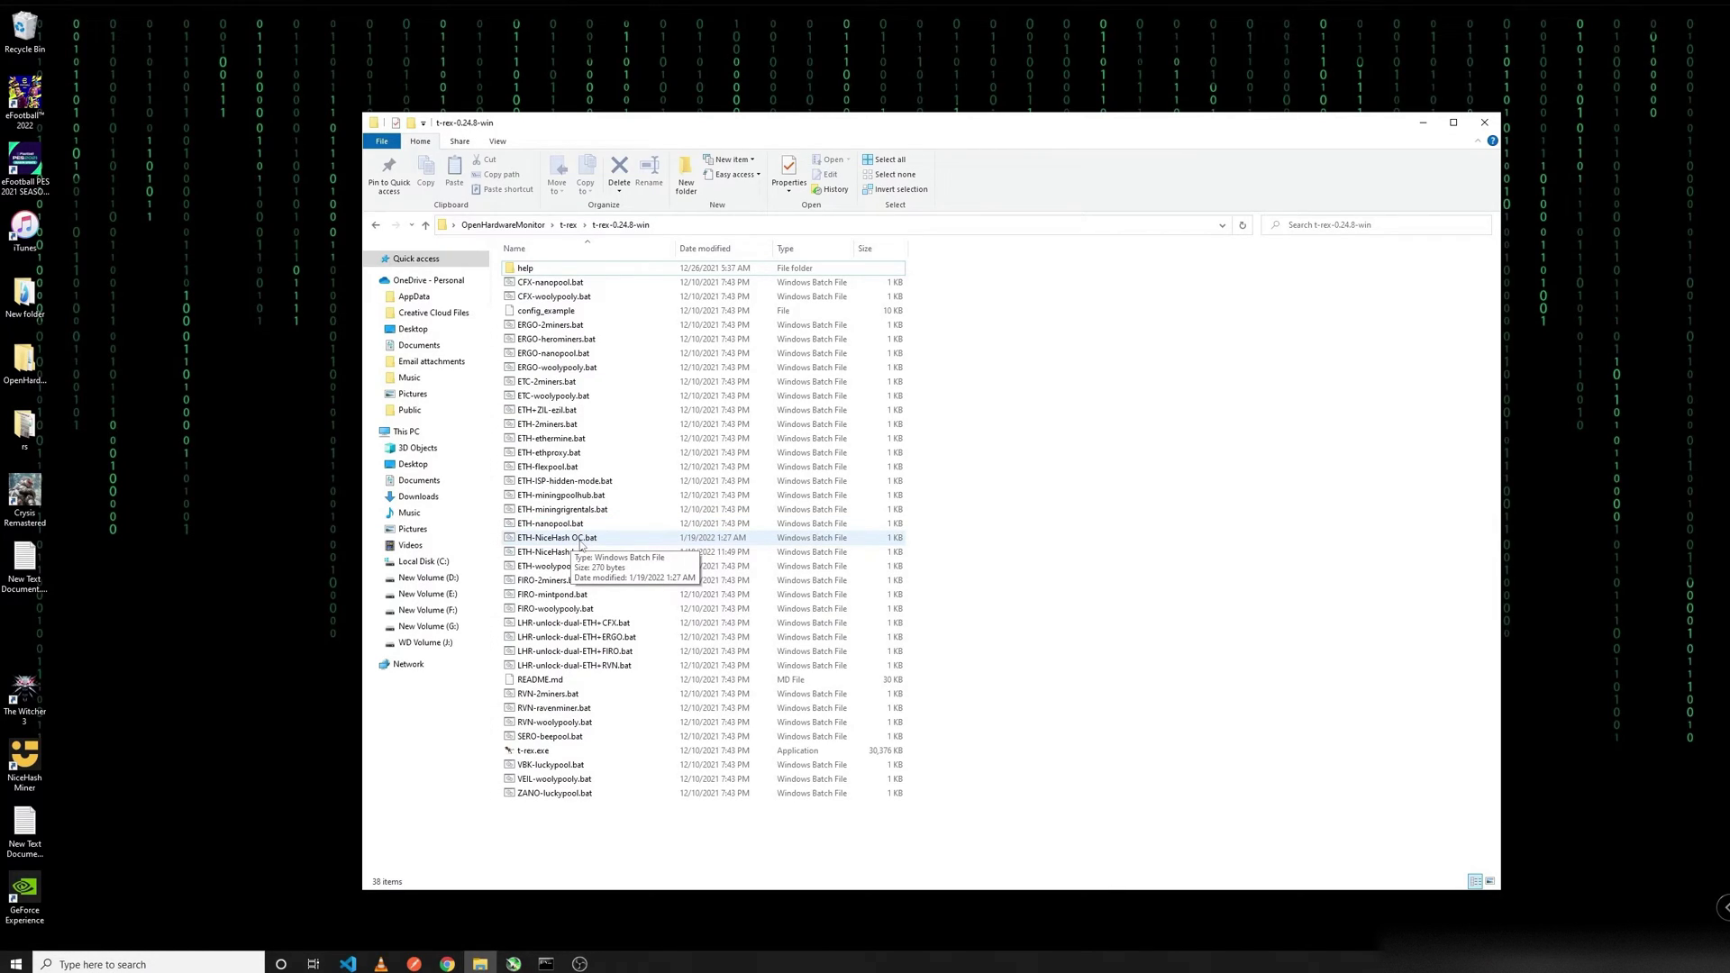
right_click(583, 547)
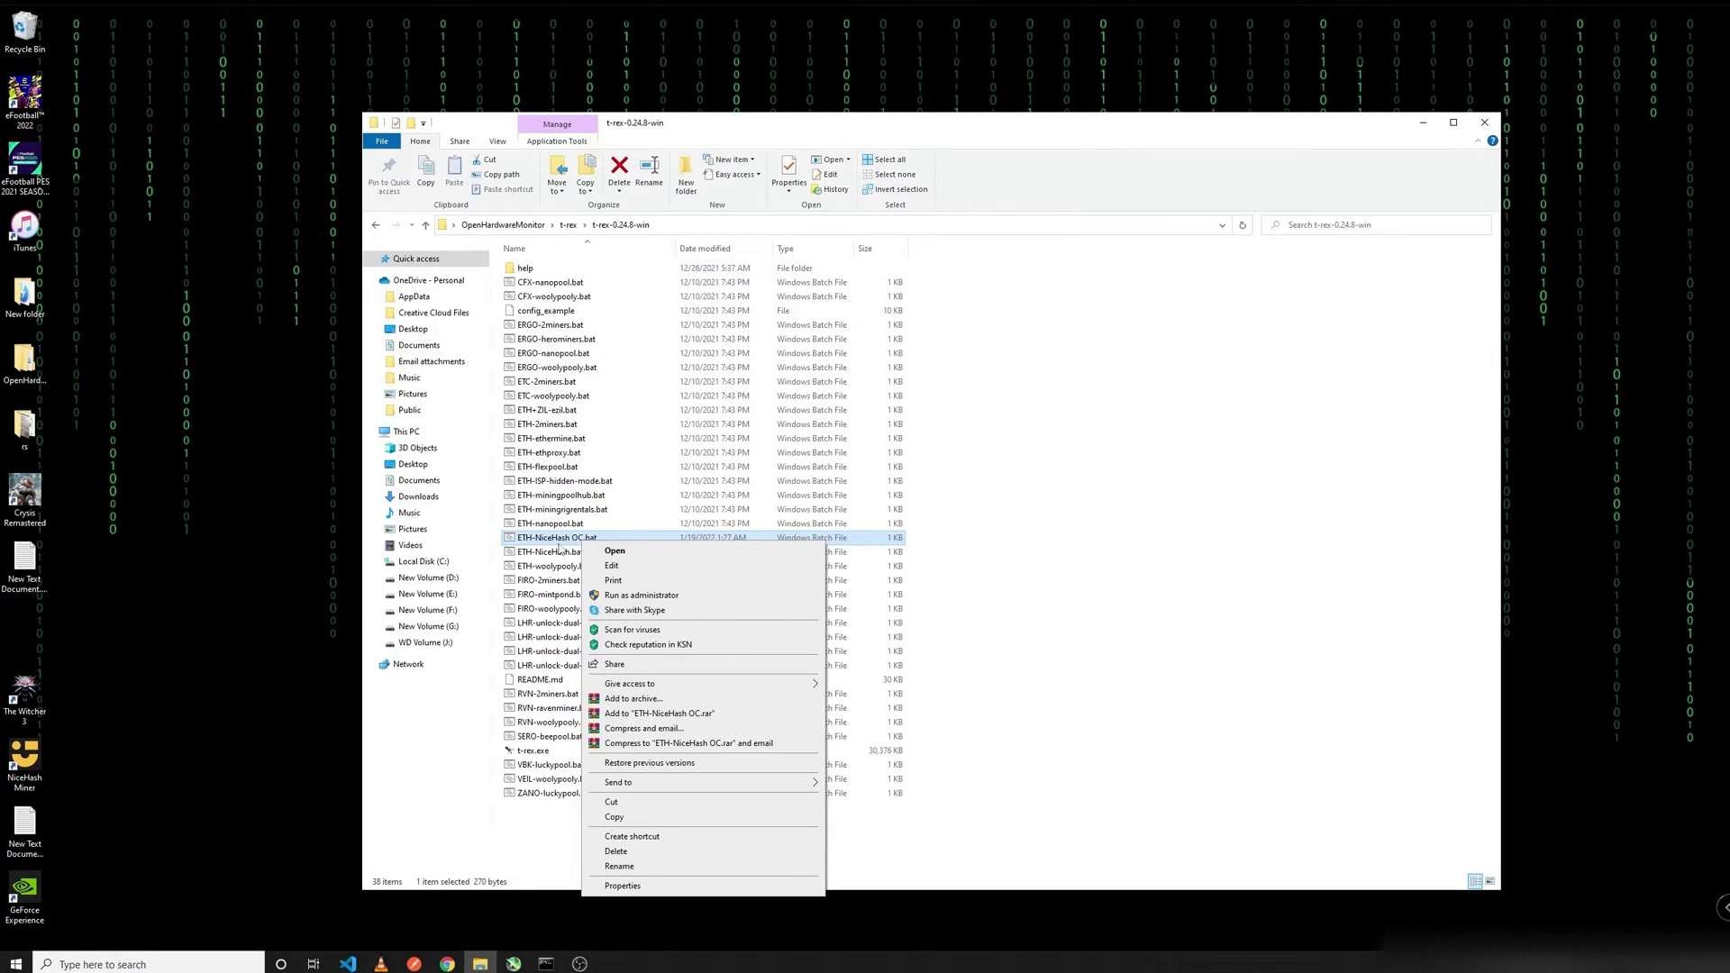
left_click(620, 840)
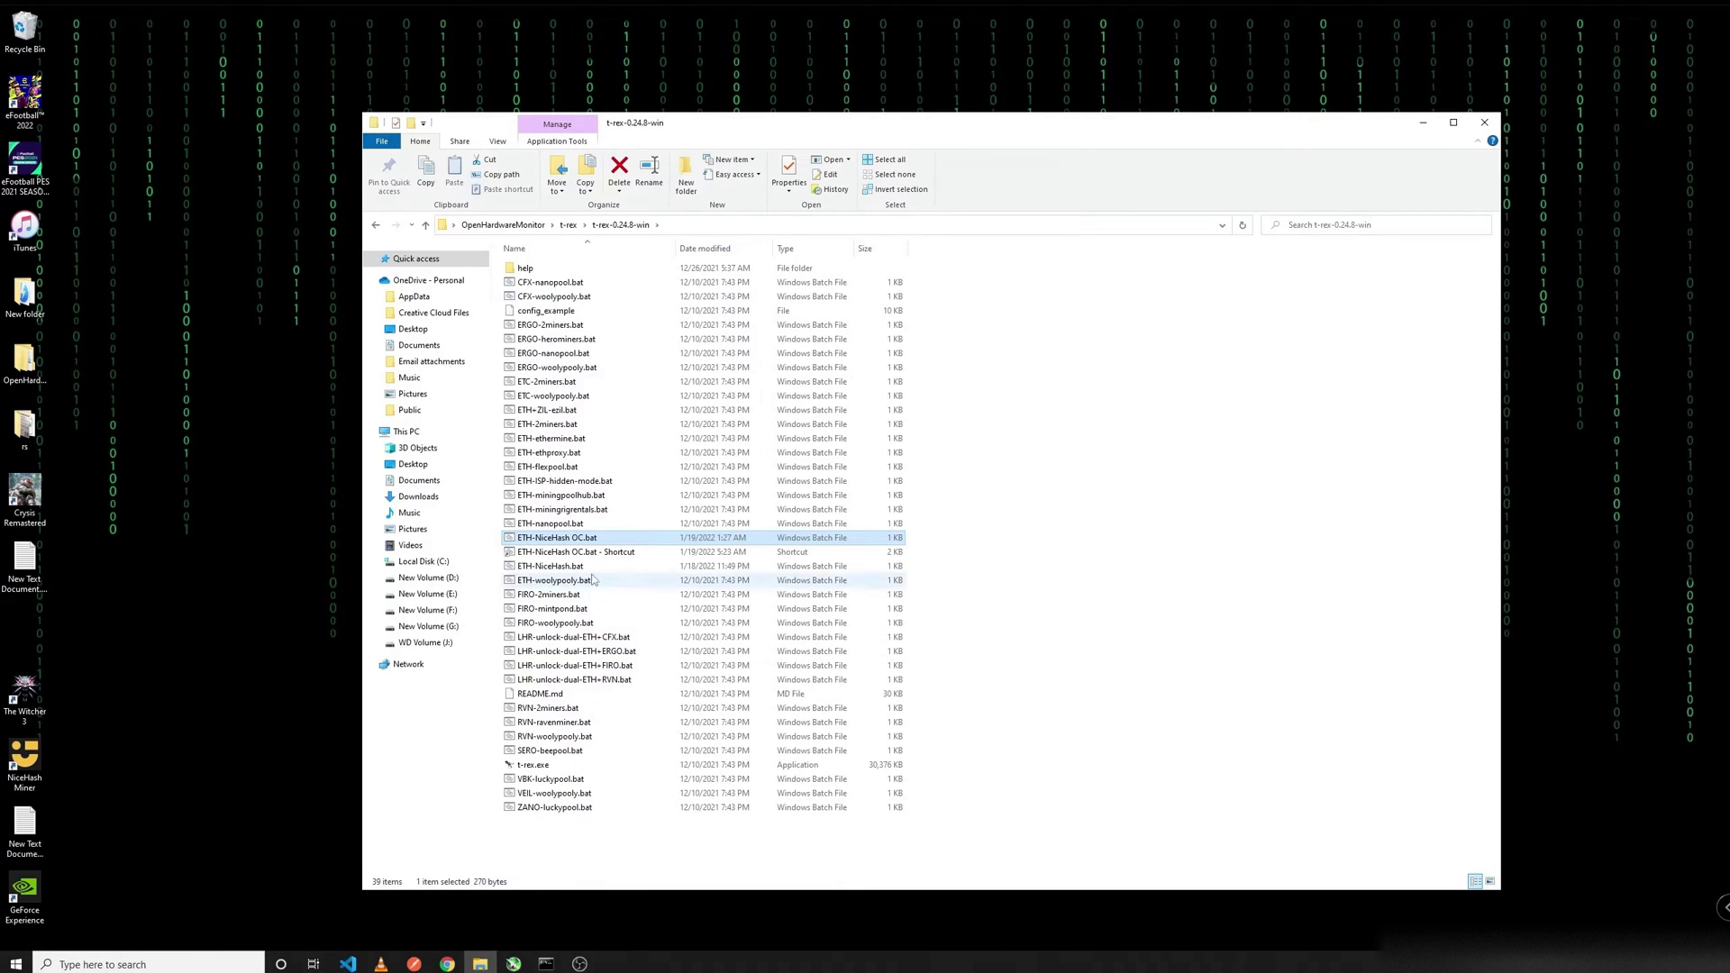
left_click_drag(573, 557, 150, 572)
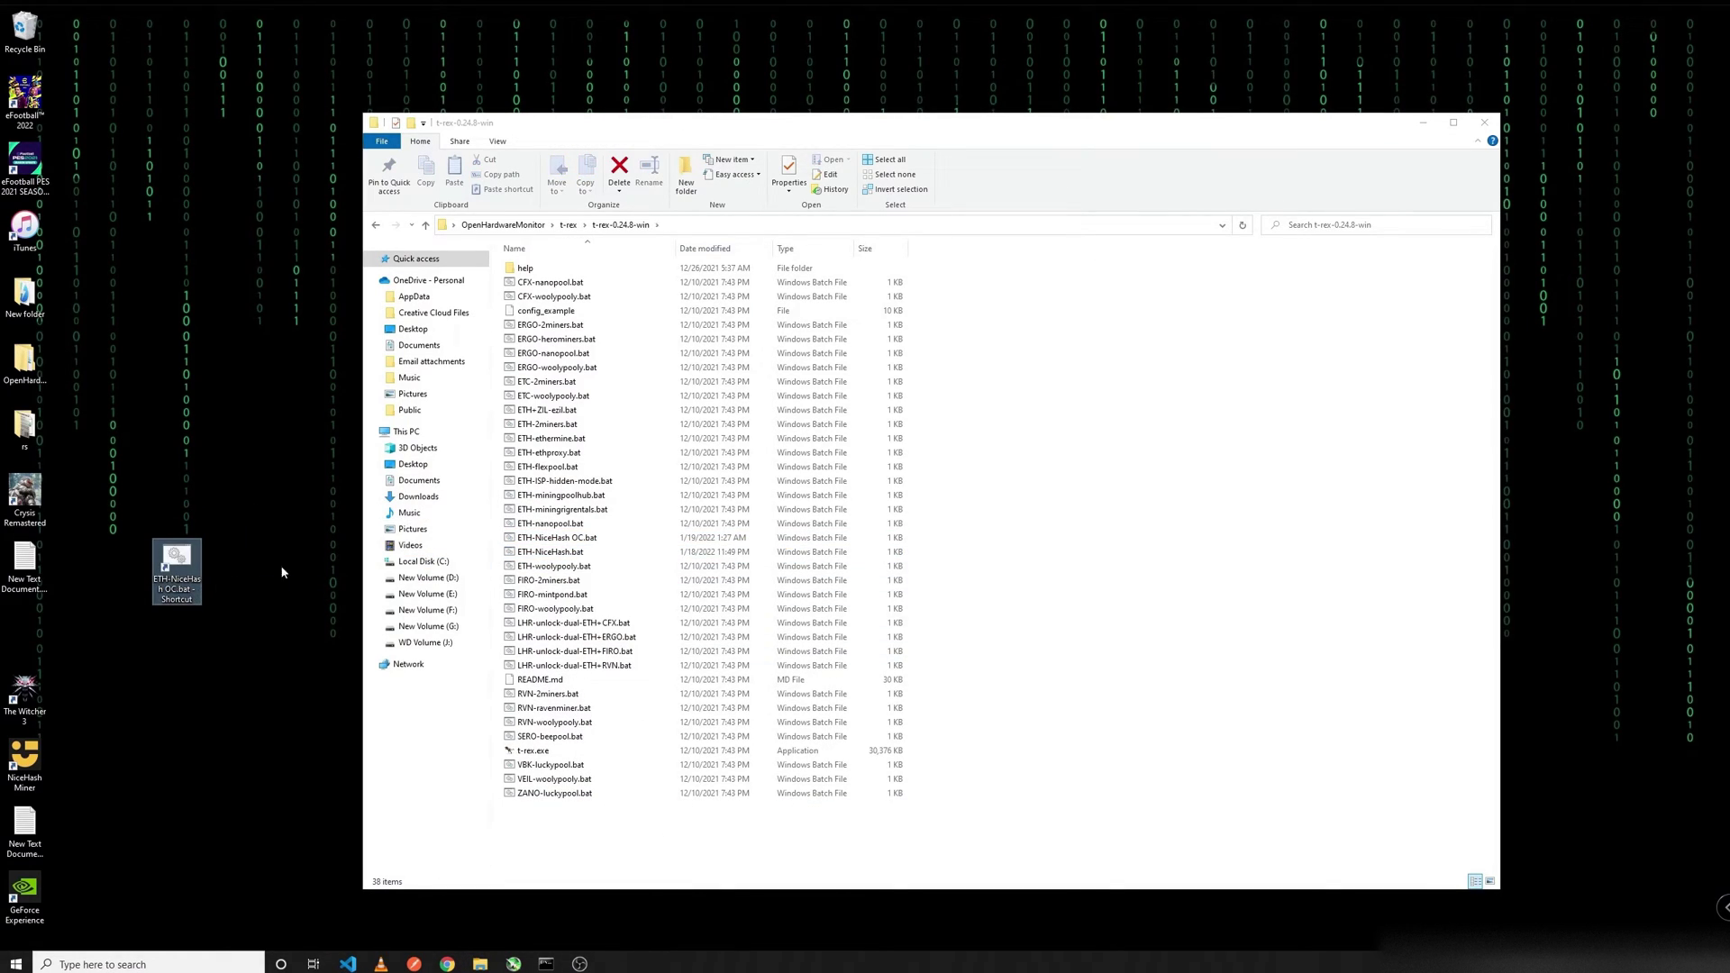
left_click(1486, 121)
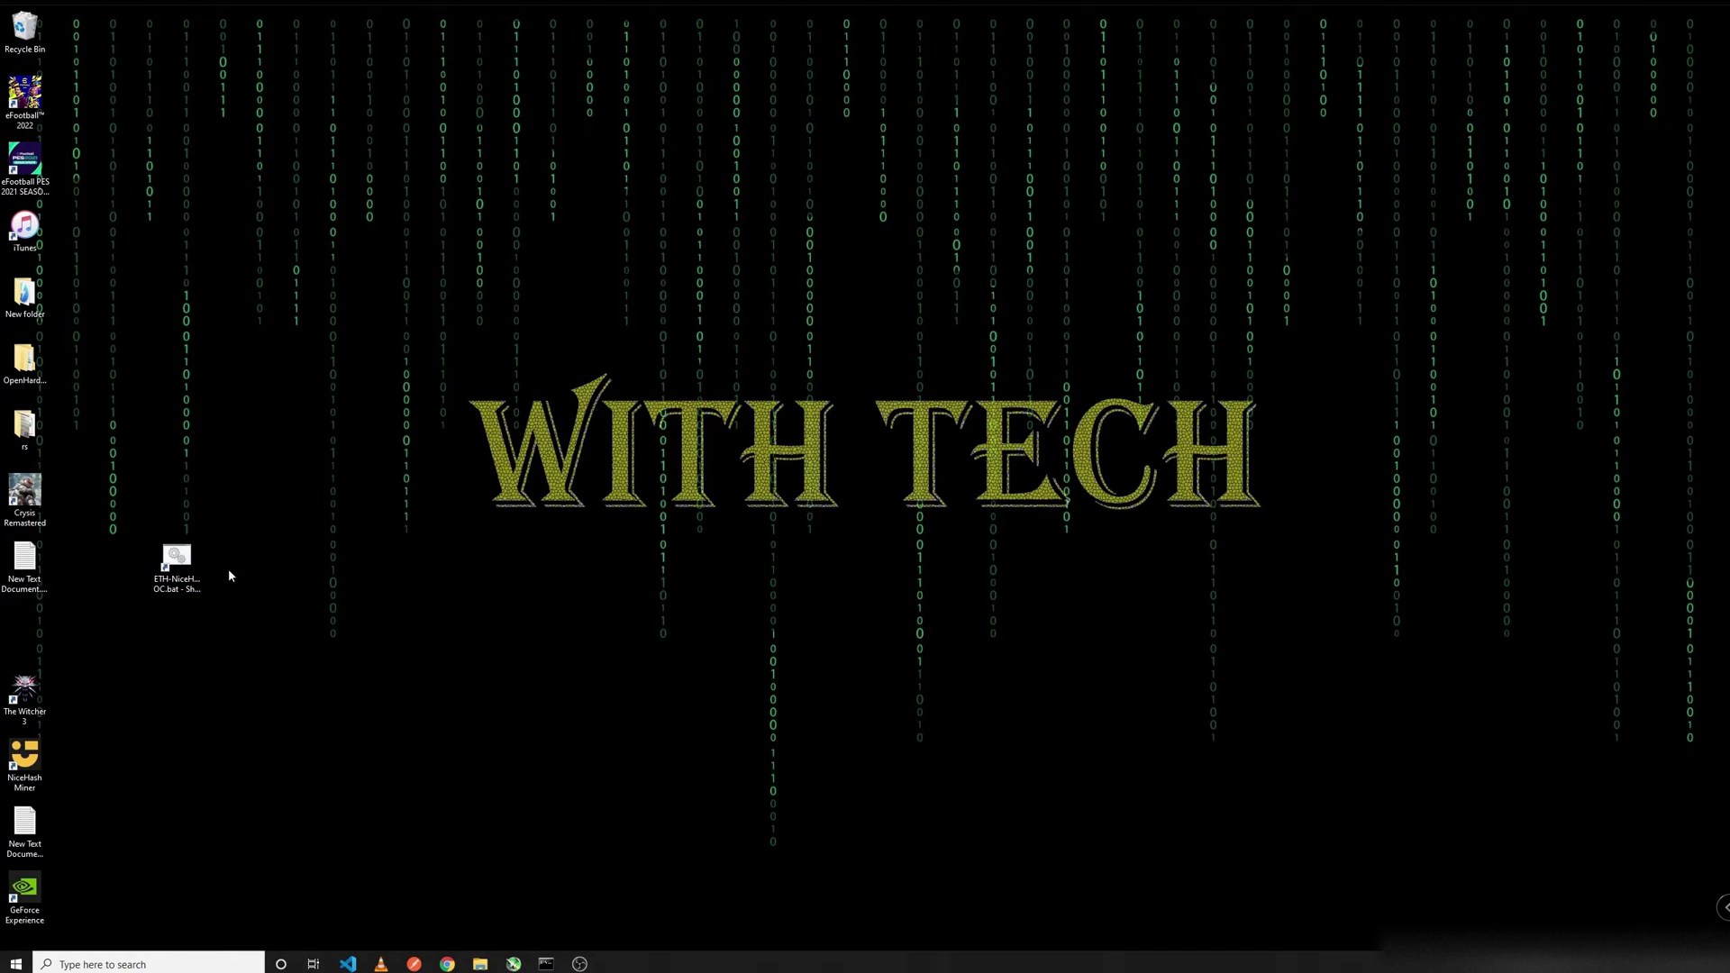
- Tick Run as administrator in the ETH-NiceHash OC shortcut's Advanced Properties and save
right_click(179, 576)
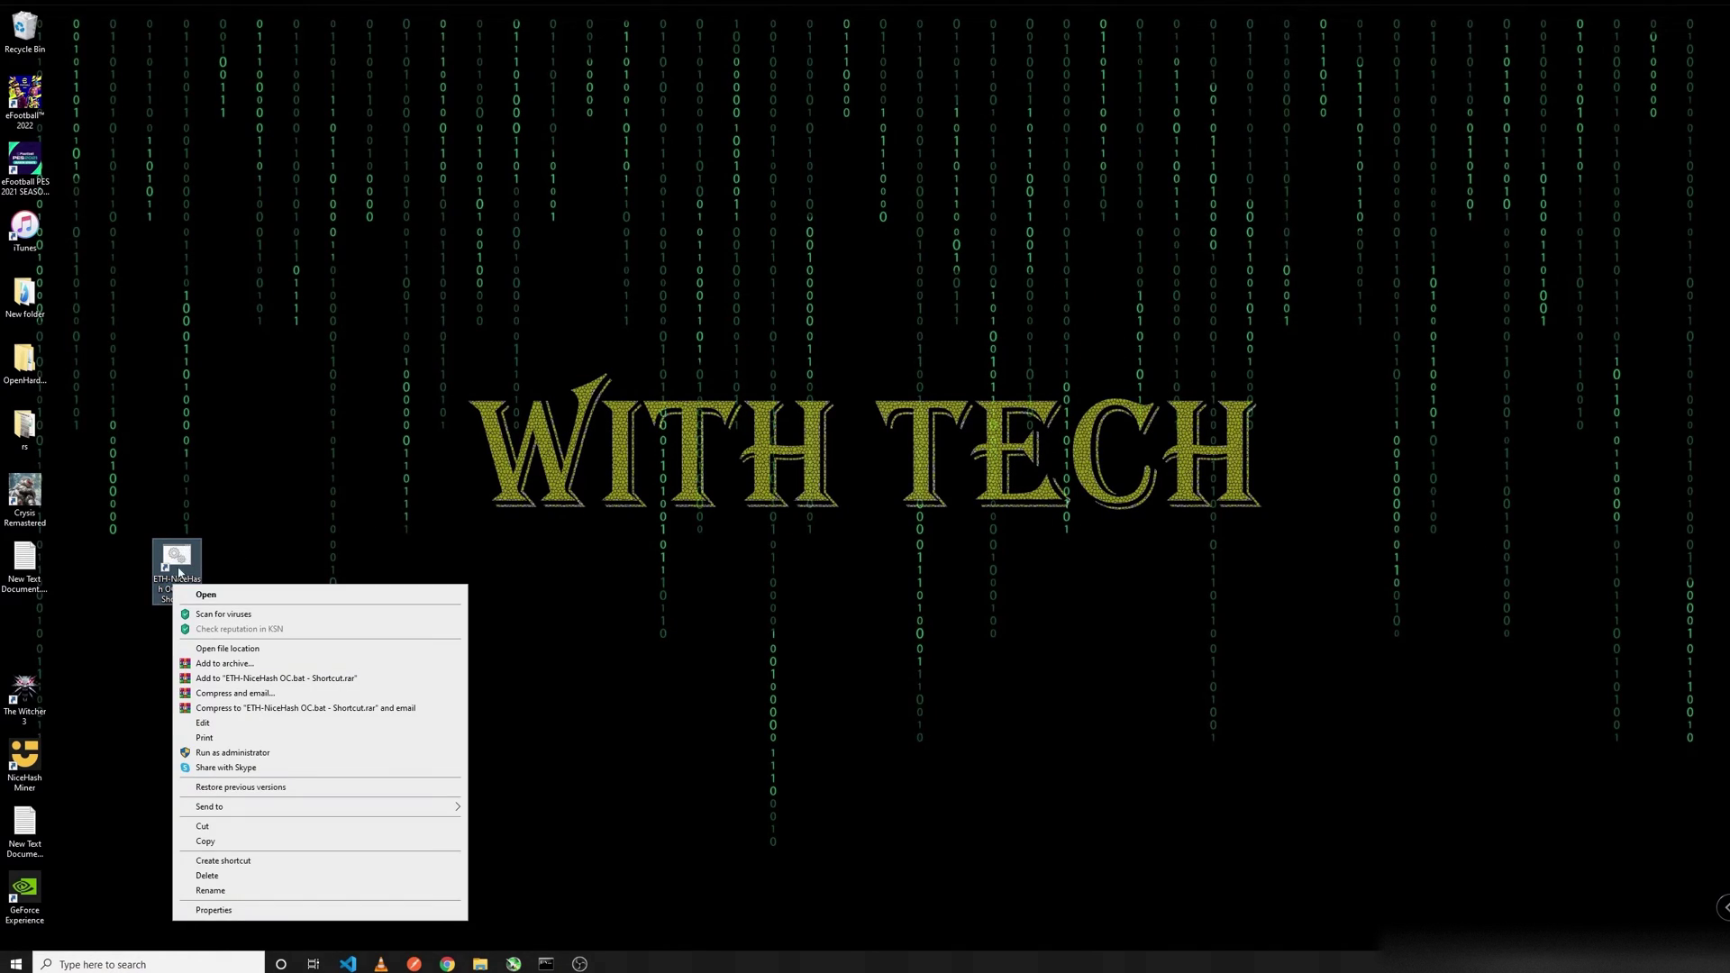
left_click(209, 910)
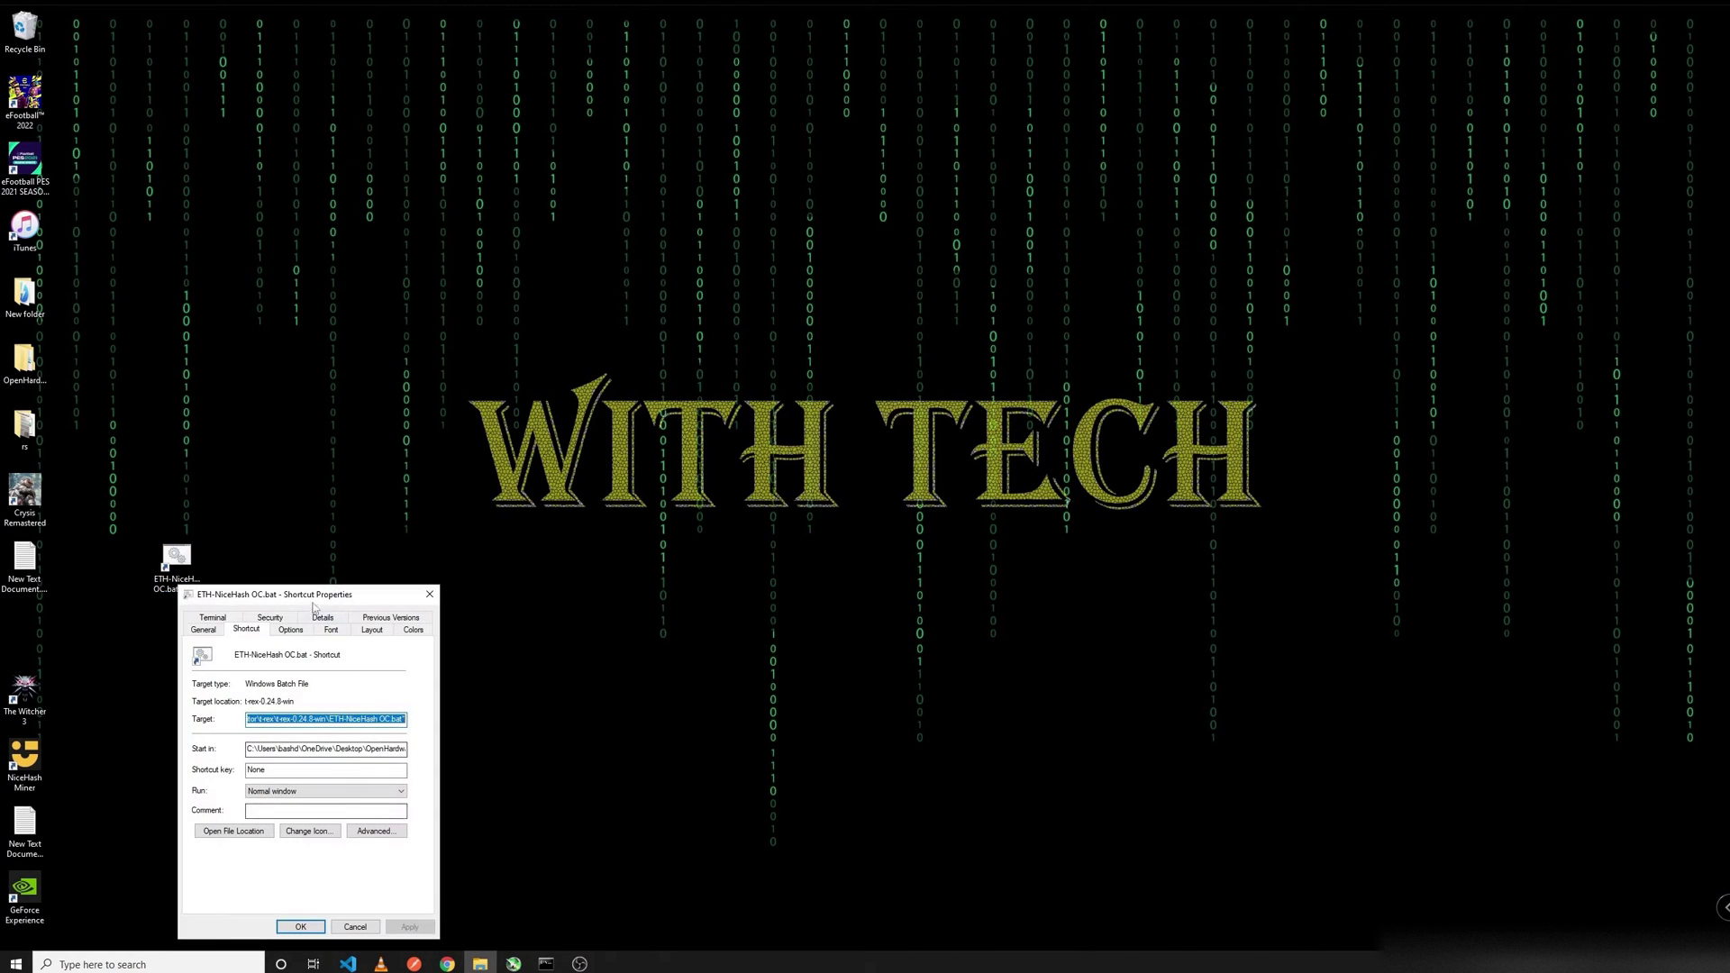
left_click_drag(270, 590, 587, 181)
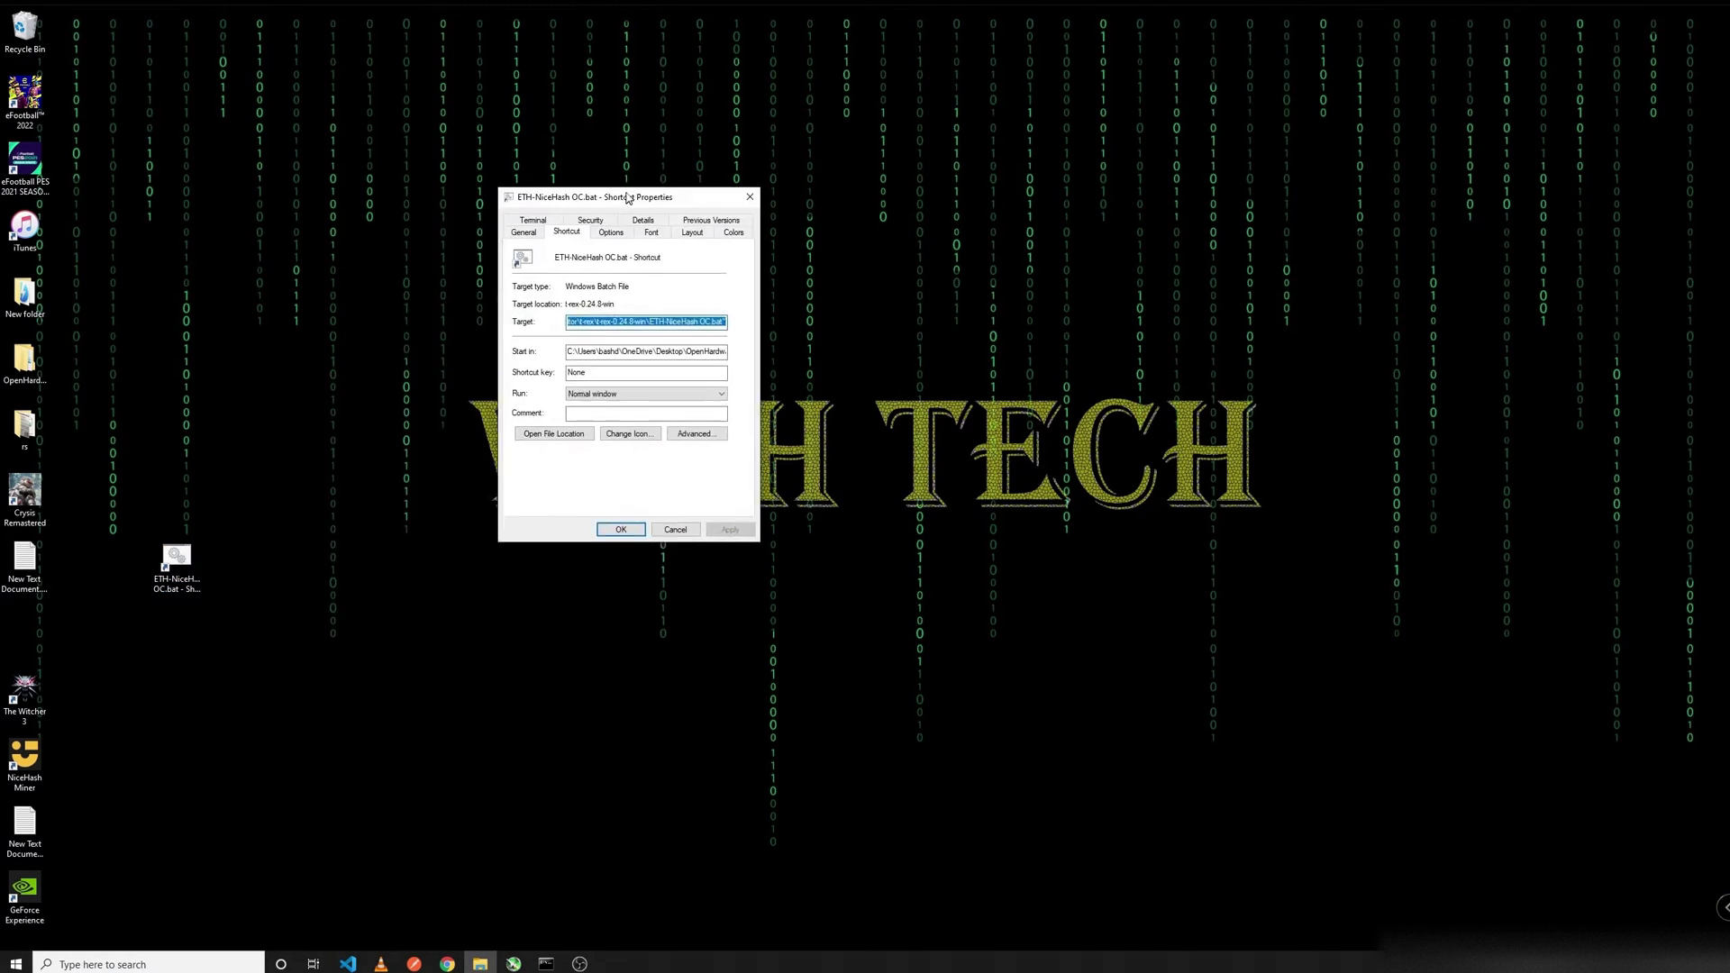
left_click(692, 420)
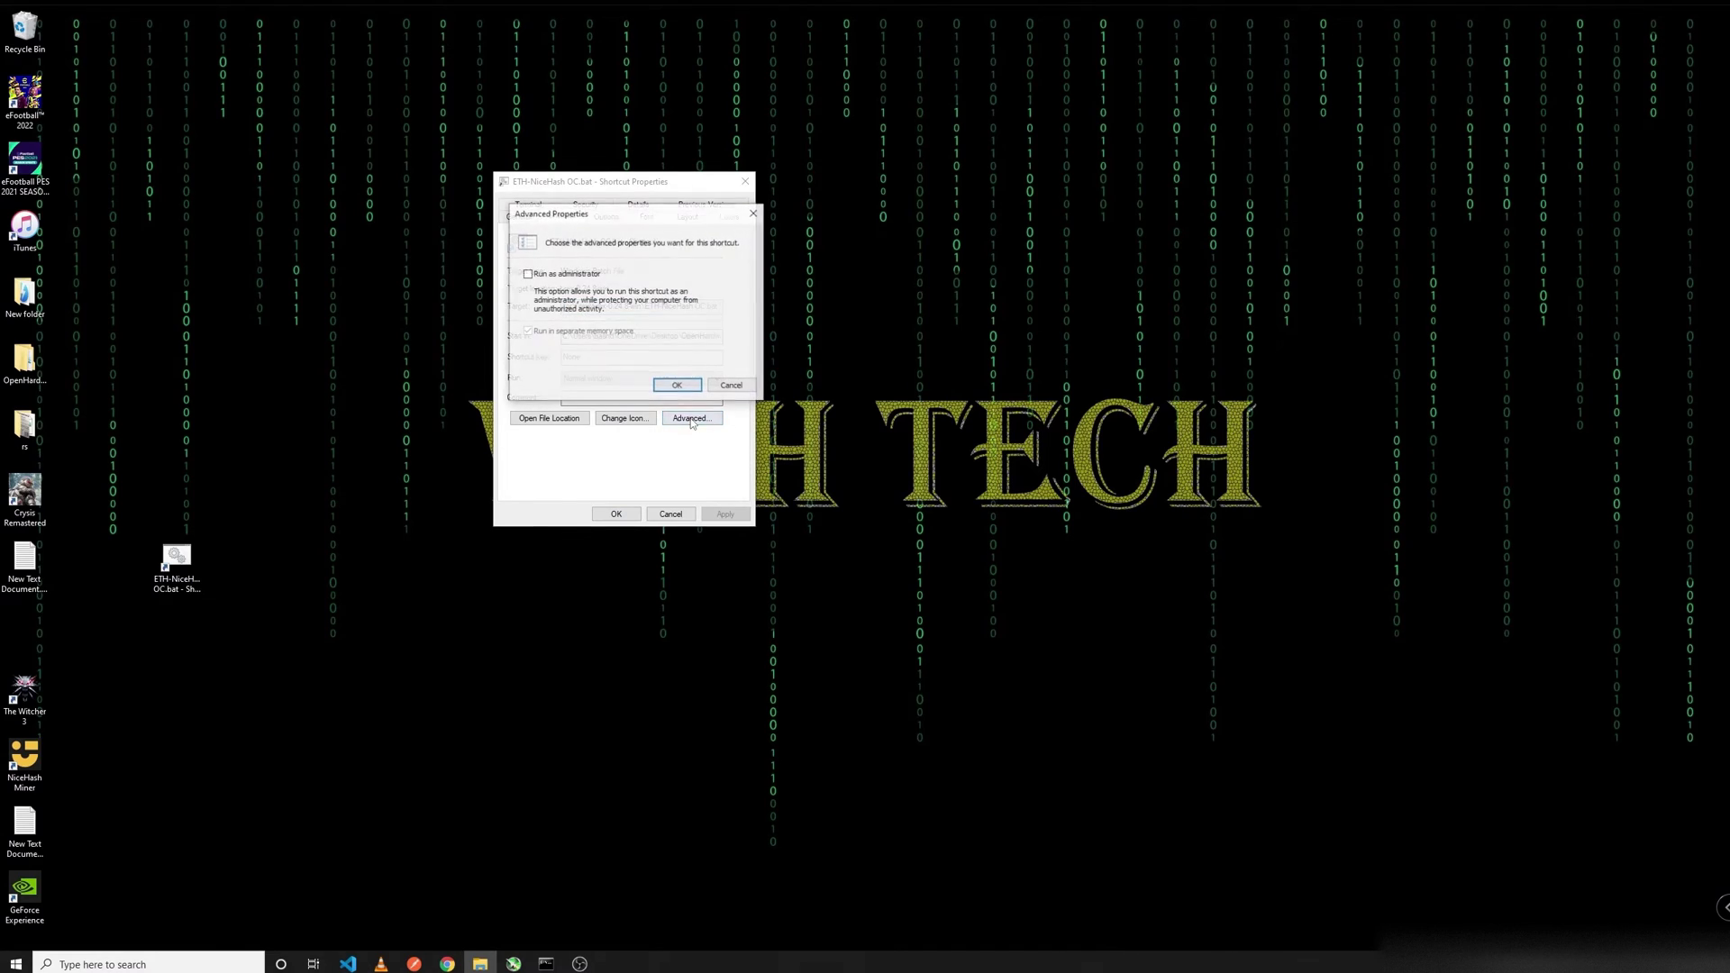
left_click(548, 274)
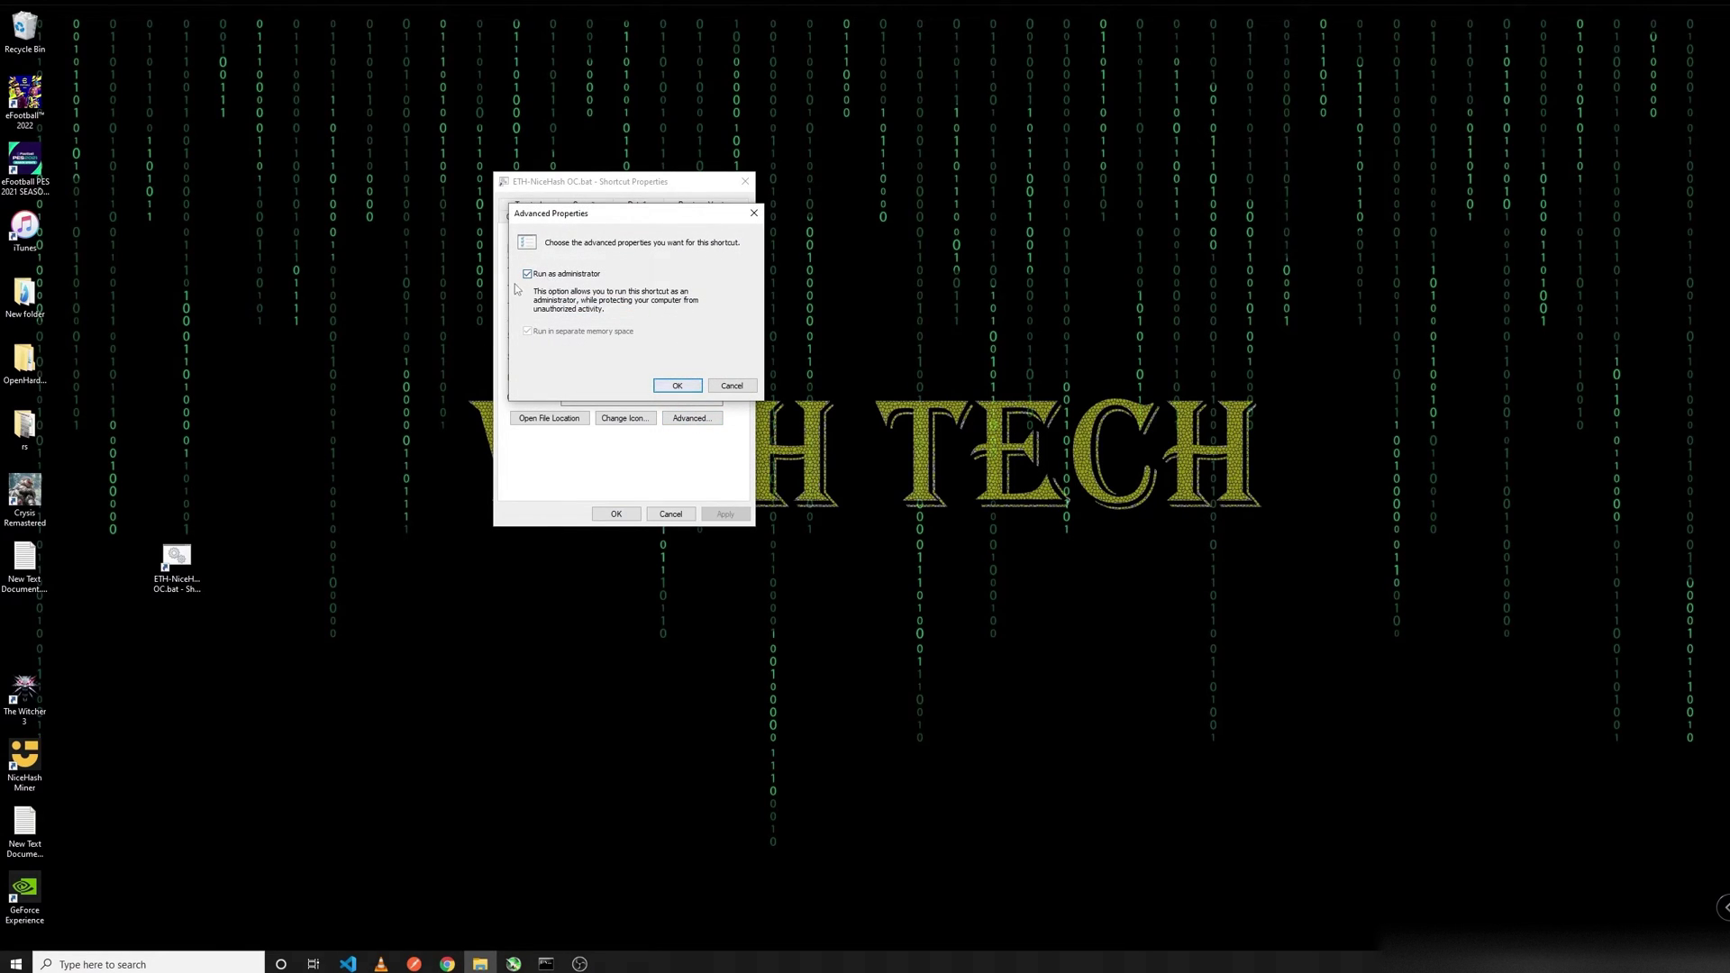
left_click(680, 387)
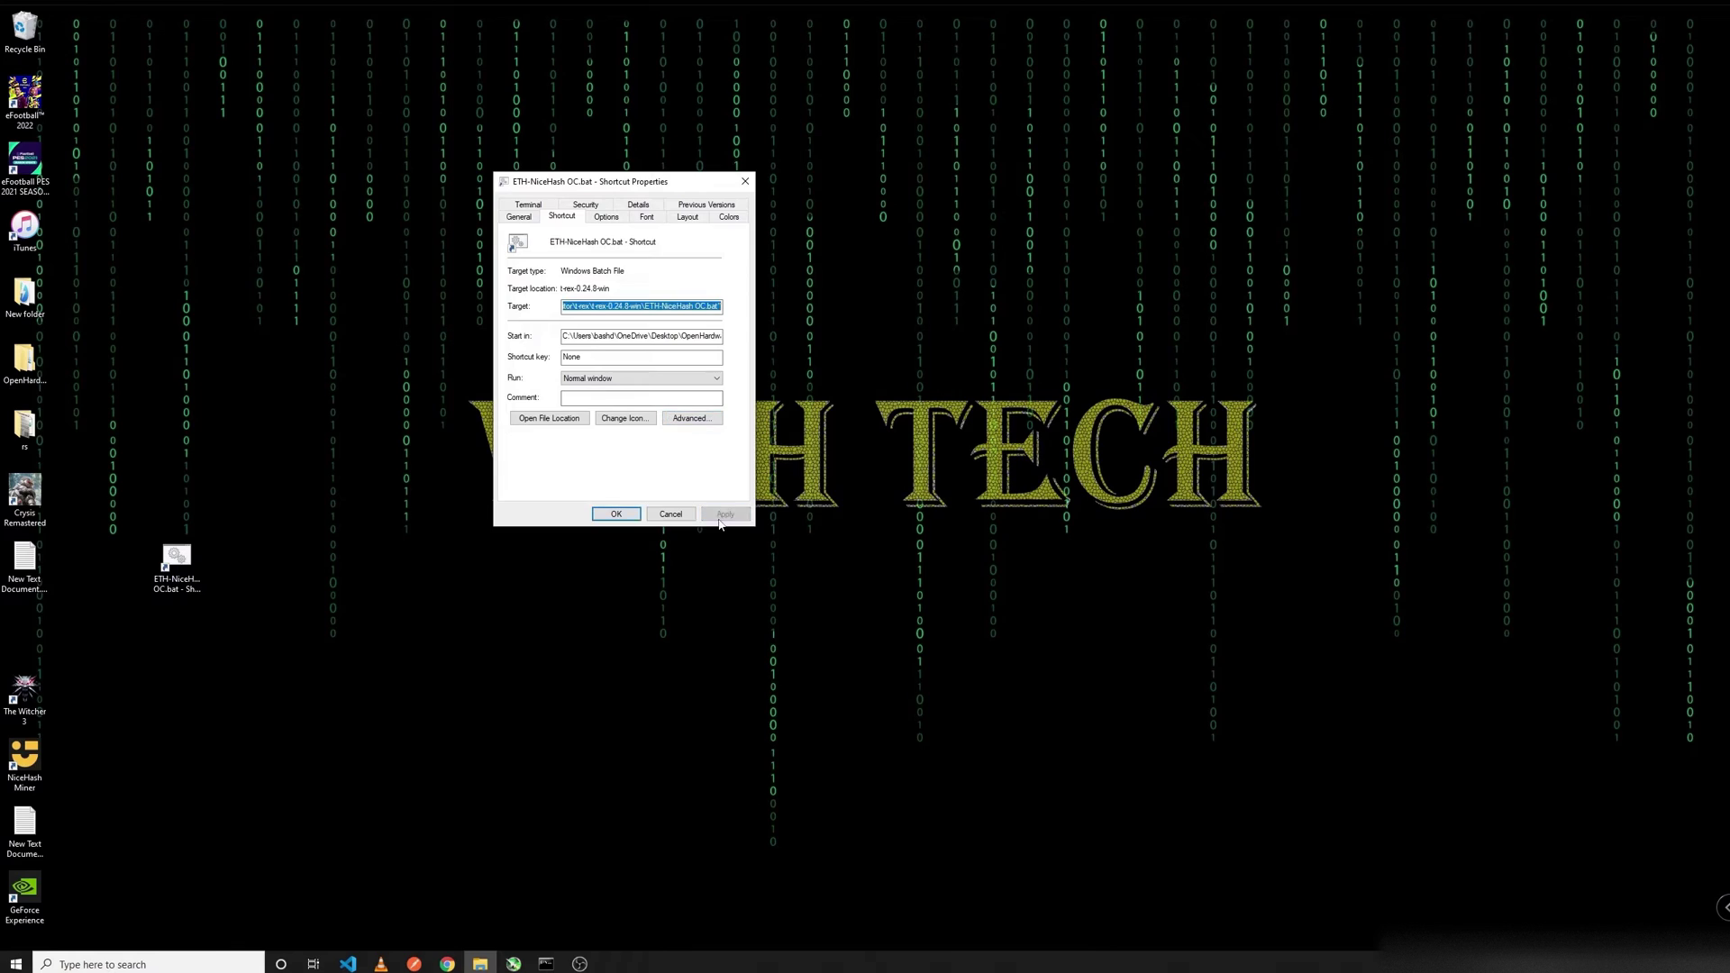
left_click(615, 514)
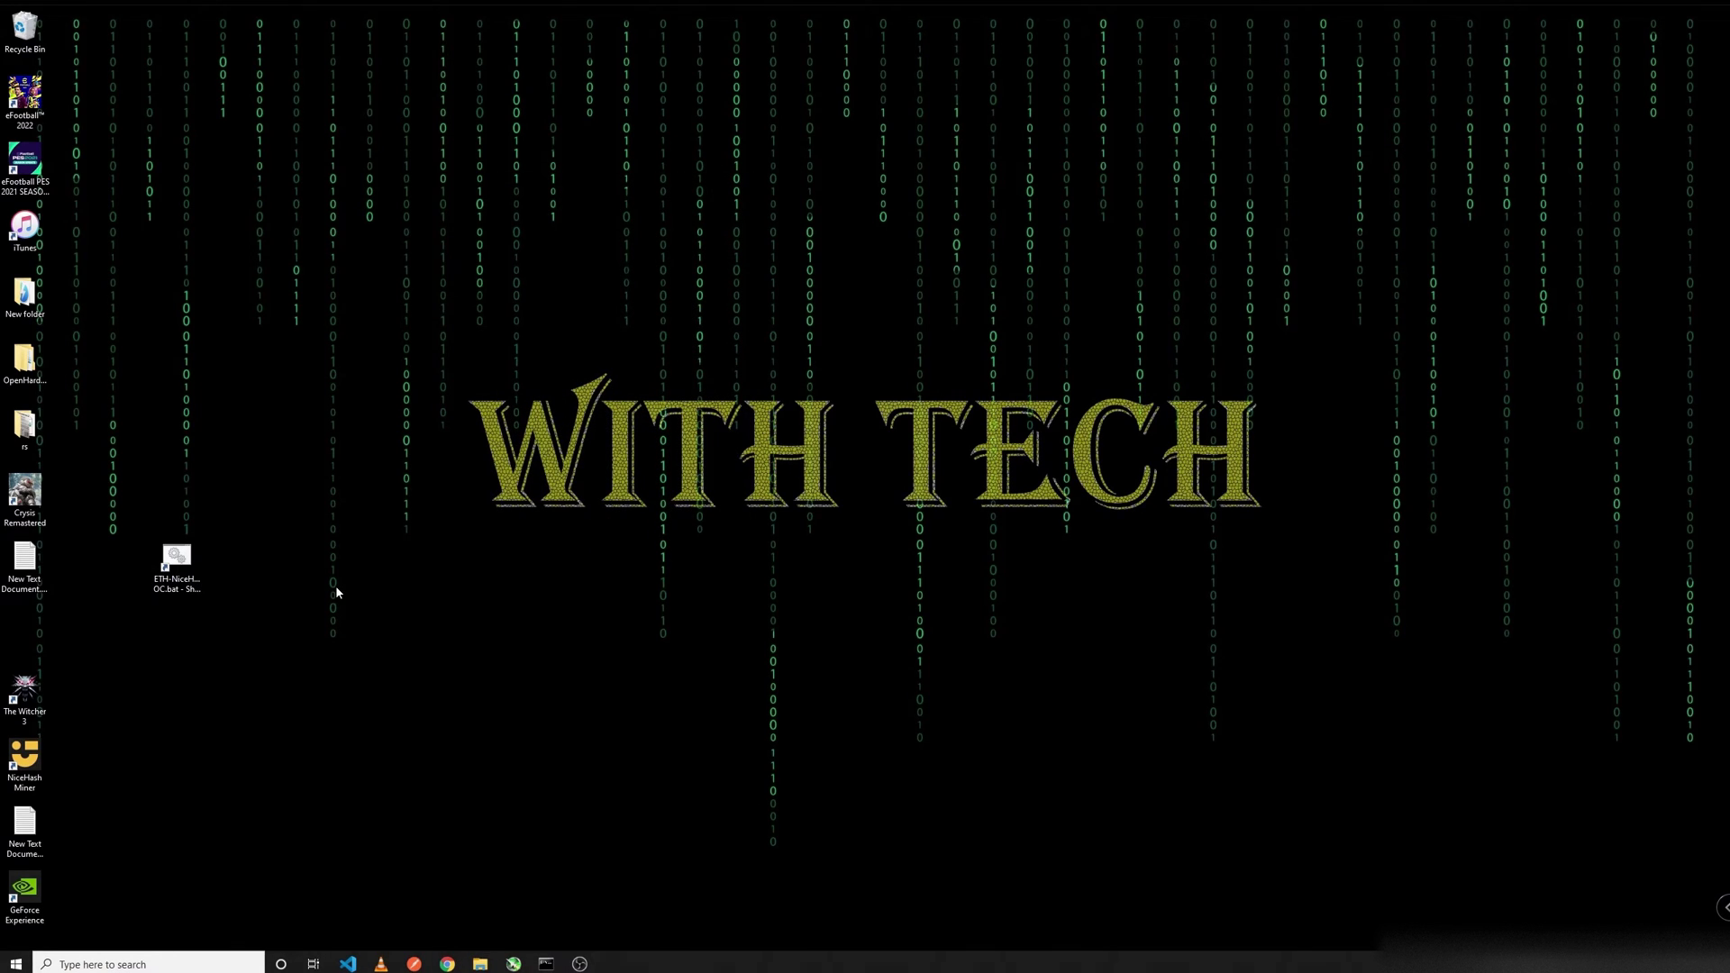